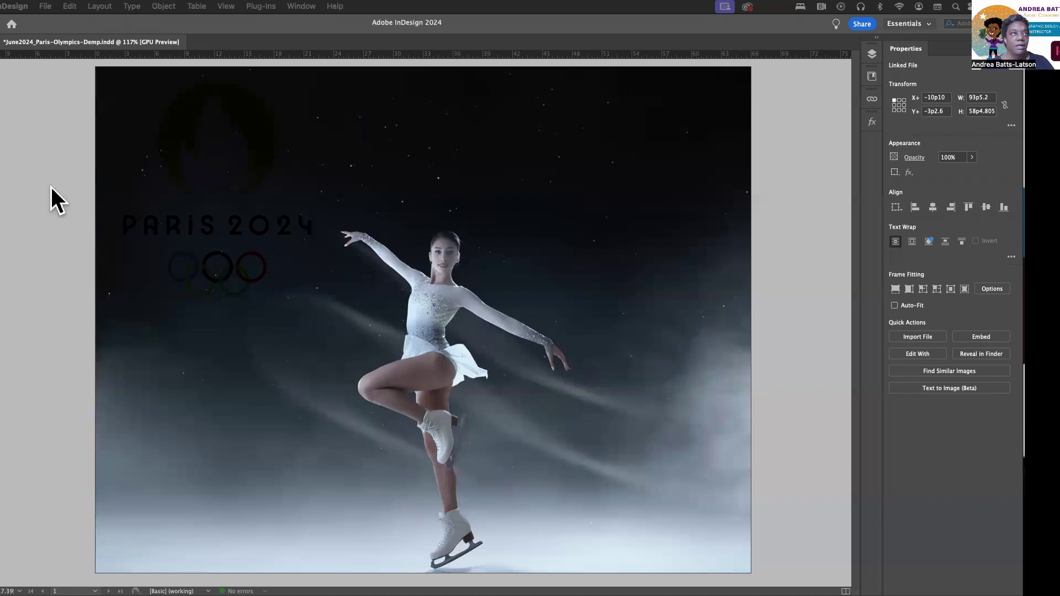
click(870, 53)
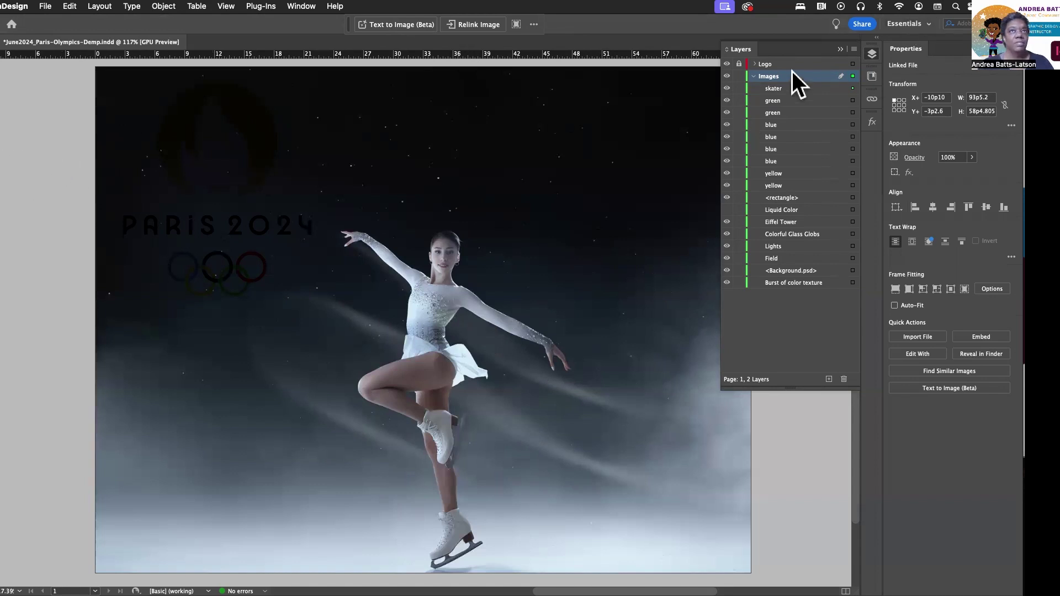
click(841, 49)
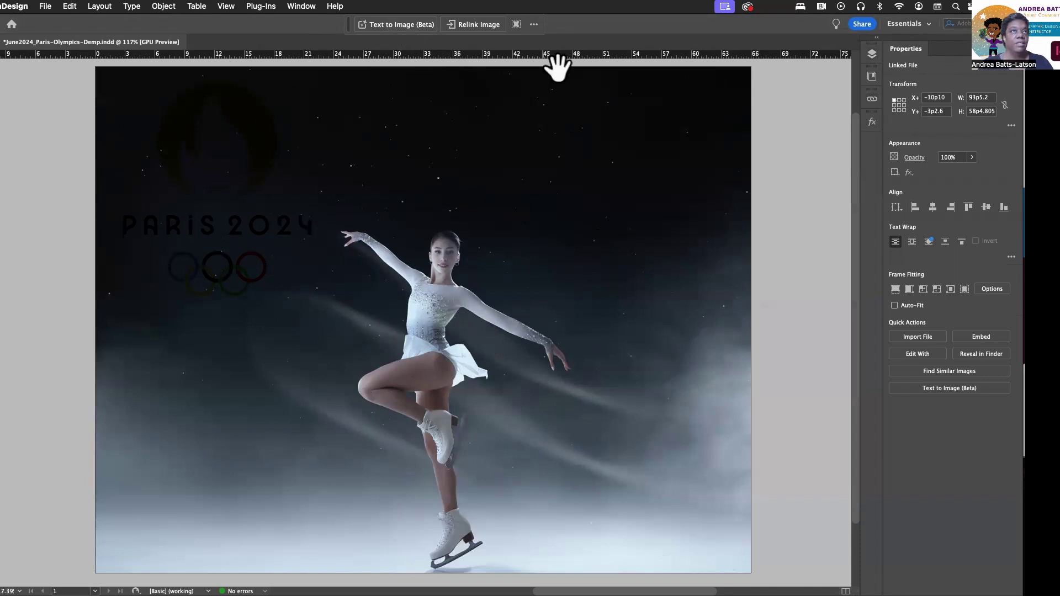
- Open the Links panel to list the poster's placed files, including skaterOG.psd
click(294, 6)
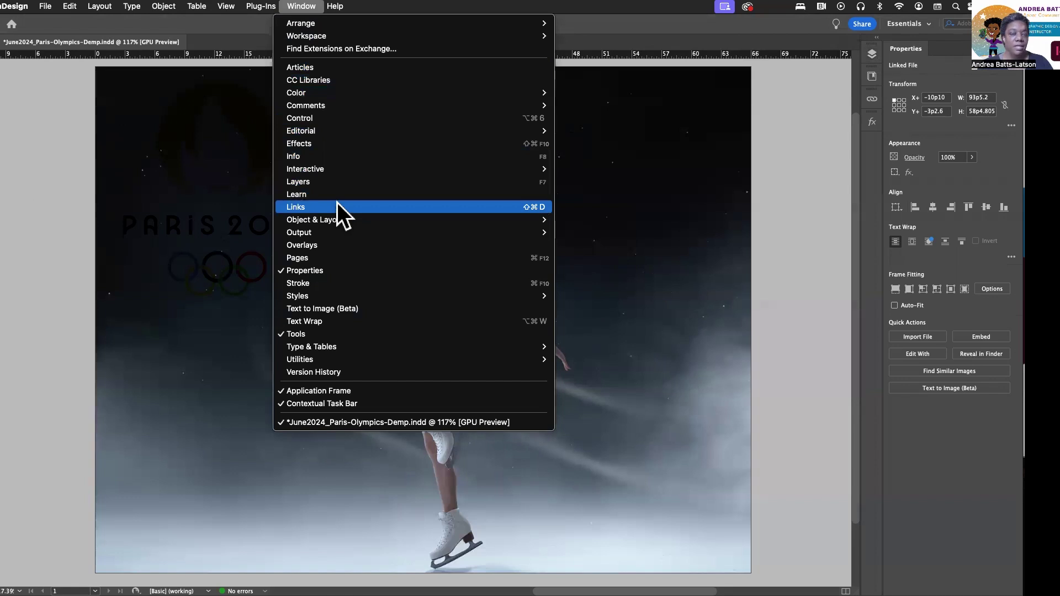
click(808, 116)
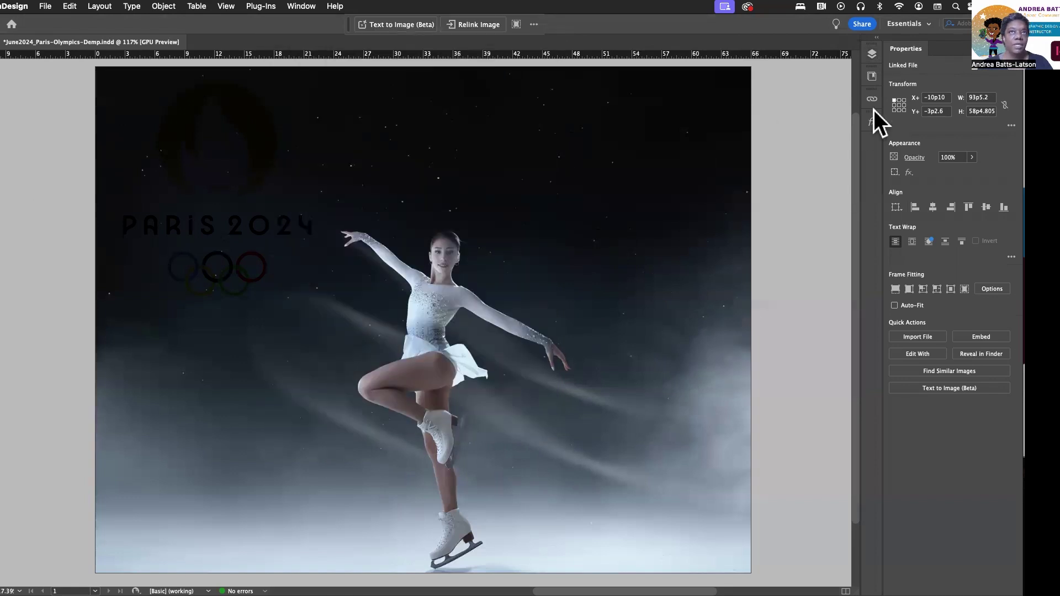
click(872, 101)
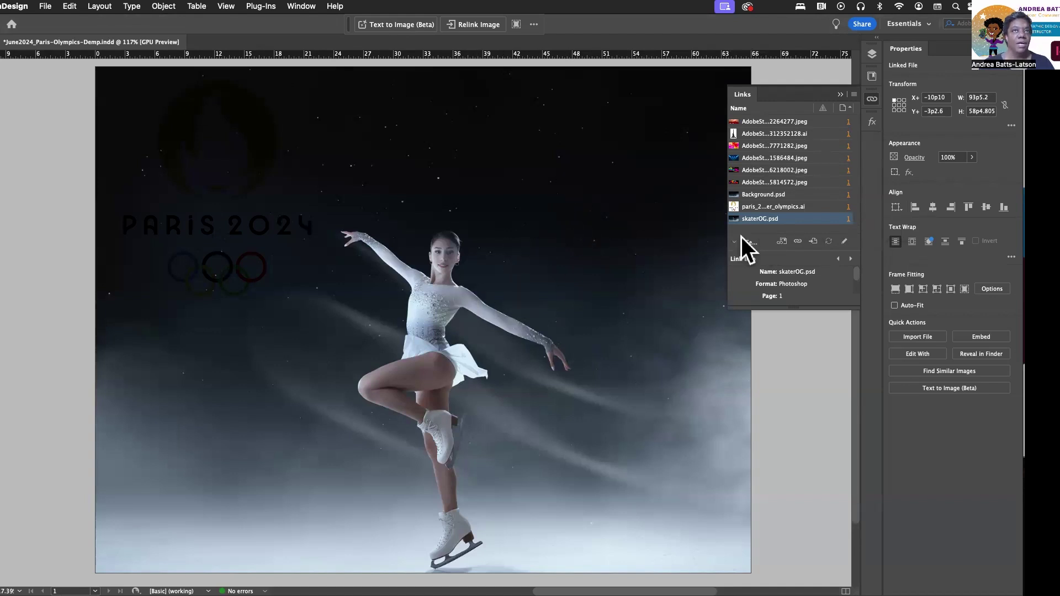
- Send the skaterOG.psd link to Adobe Photoshop 2024 for editing
right_click(798, 220)
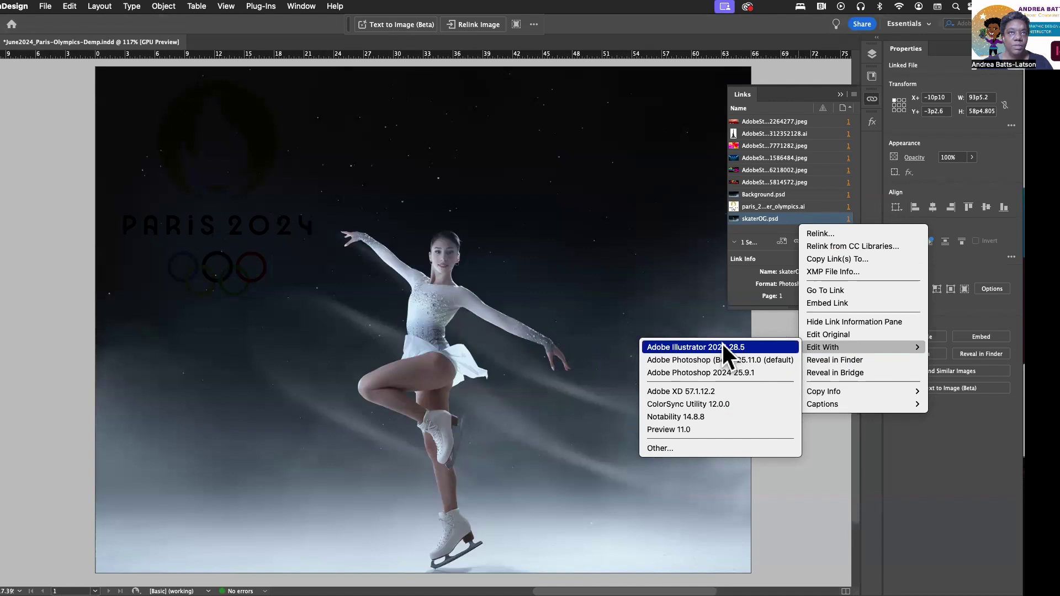
click(705, 370)
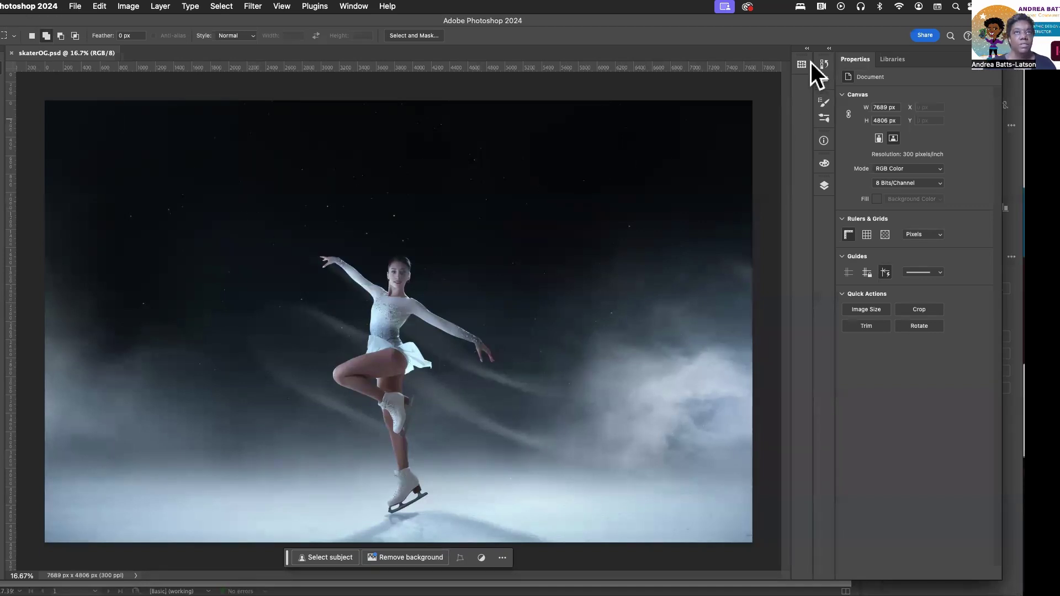
- Show the skater photo's layers and unlock the Background layer into Layer 0
click(824, 187)
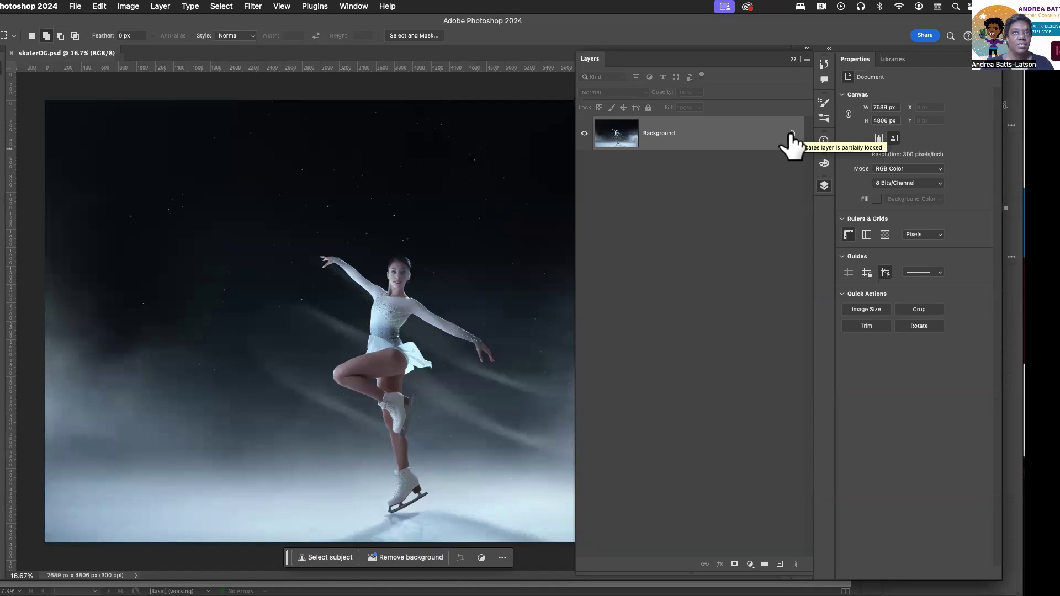
drag(791, 134, 795, 564)
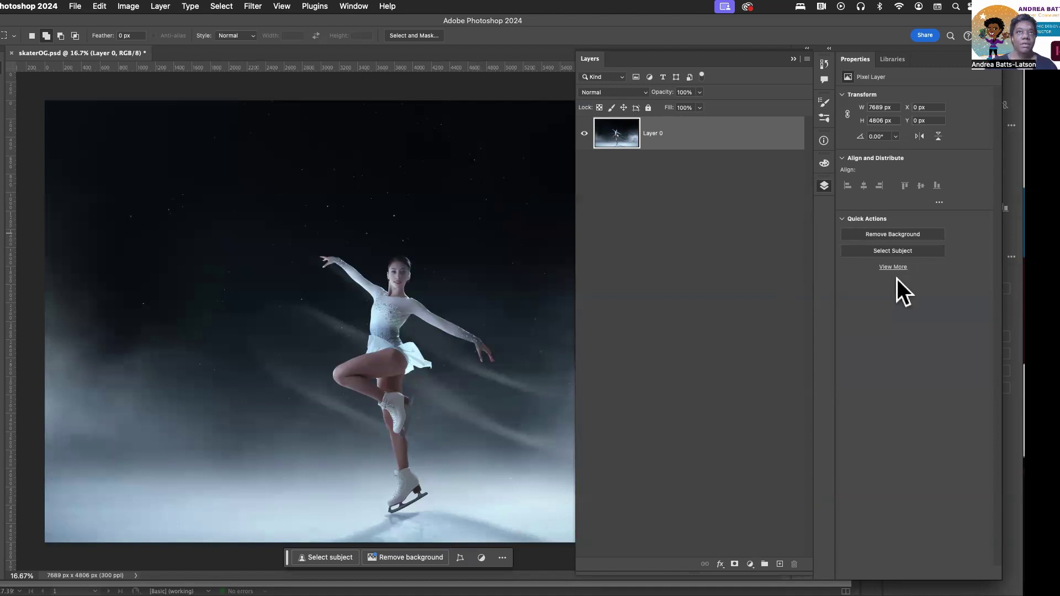
- Select the skater, copy her onto a new Layer 1, and hide Layer 0
click(888, 250)
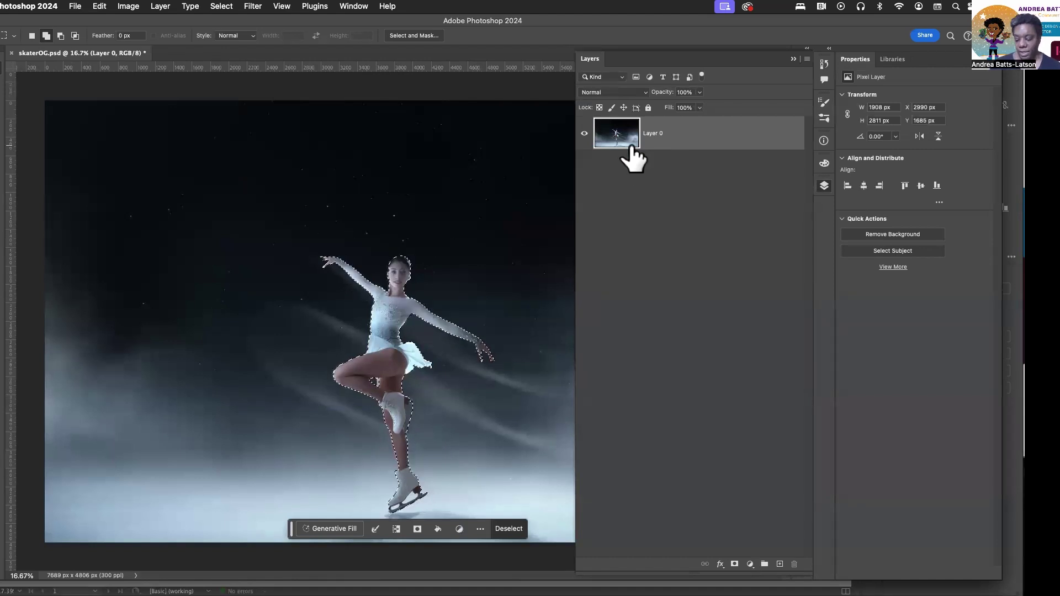
key(ctrl+j)
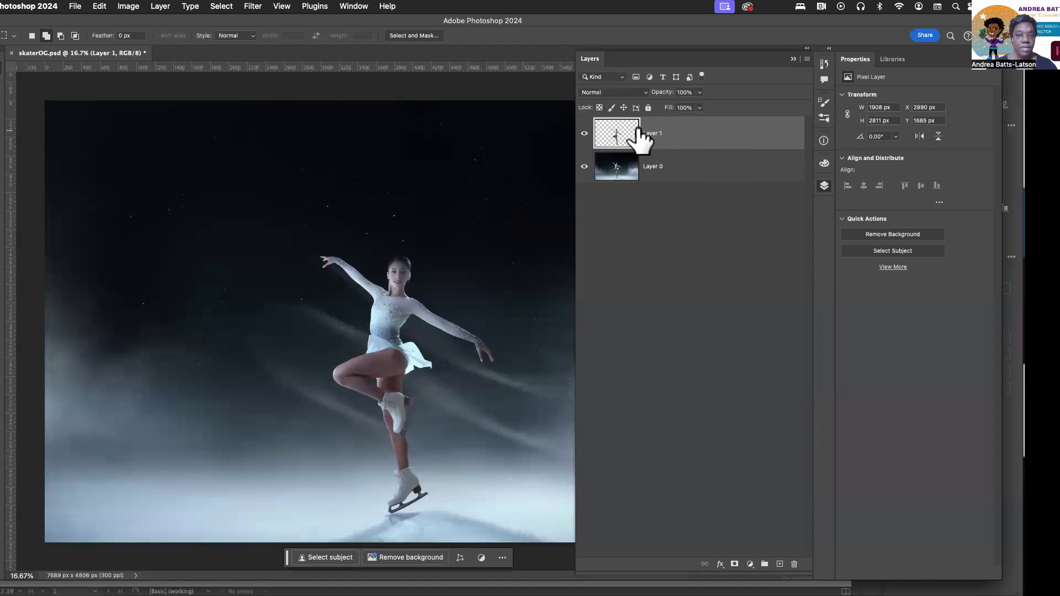
click(584, 167)
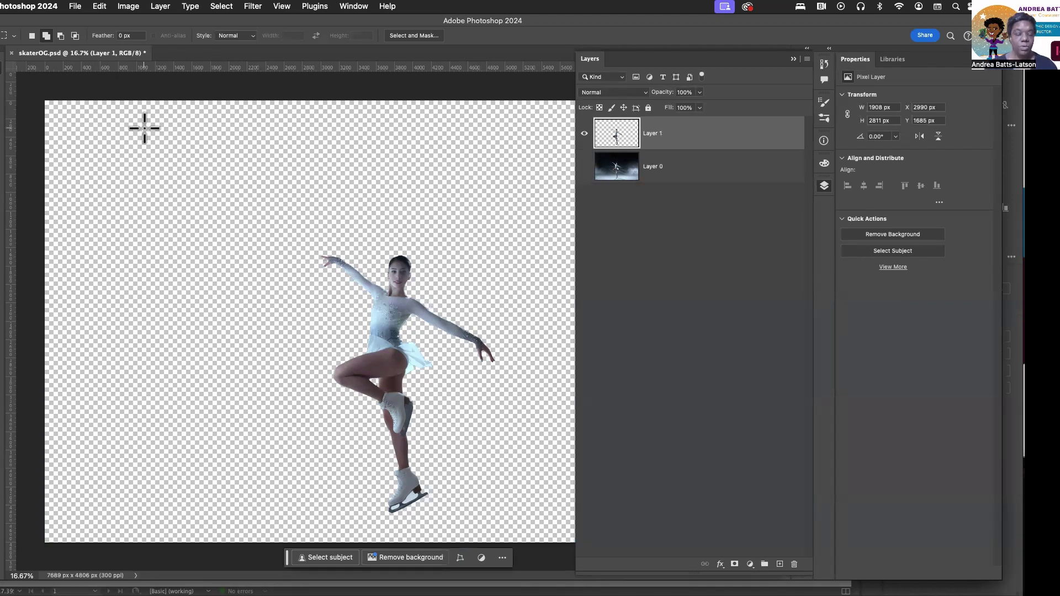
- Save skaterOG.psd with maximum compatibility and switch back to the InDesign poster
click(75, 7)
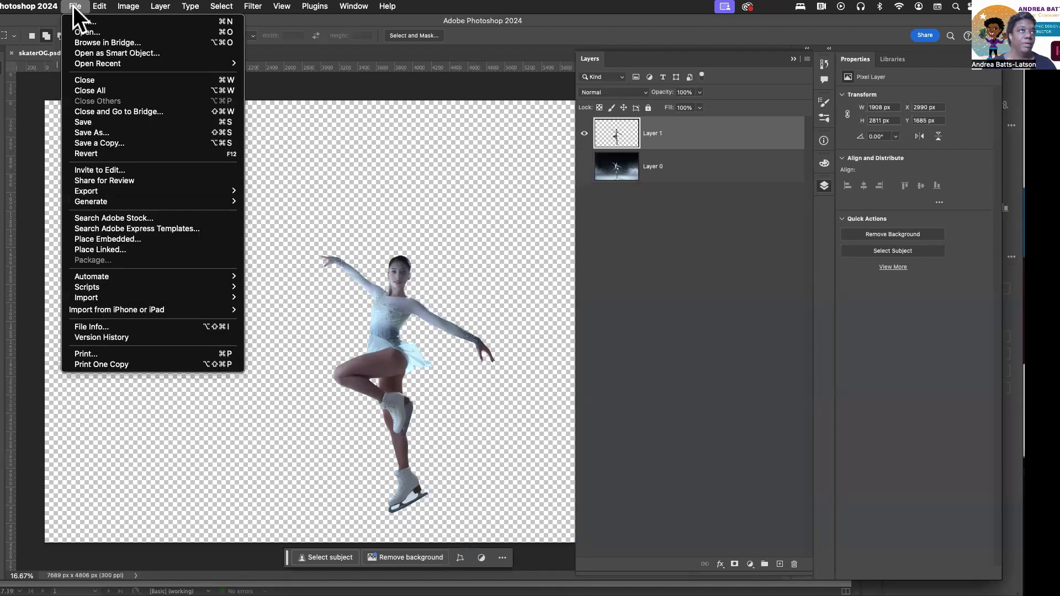
click(92, 122)
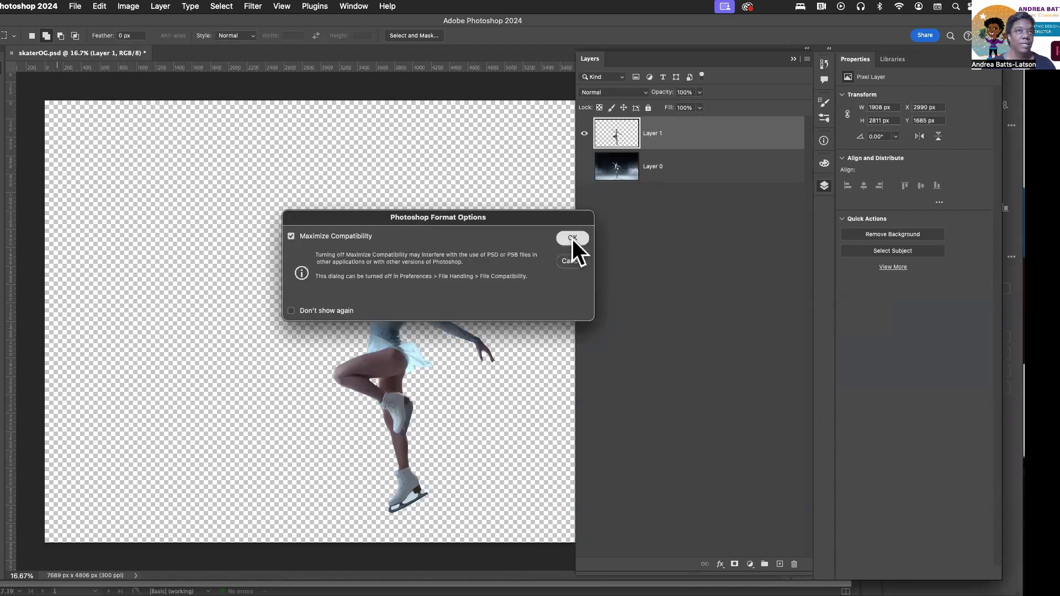
click(572, 238)
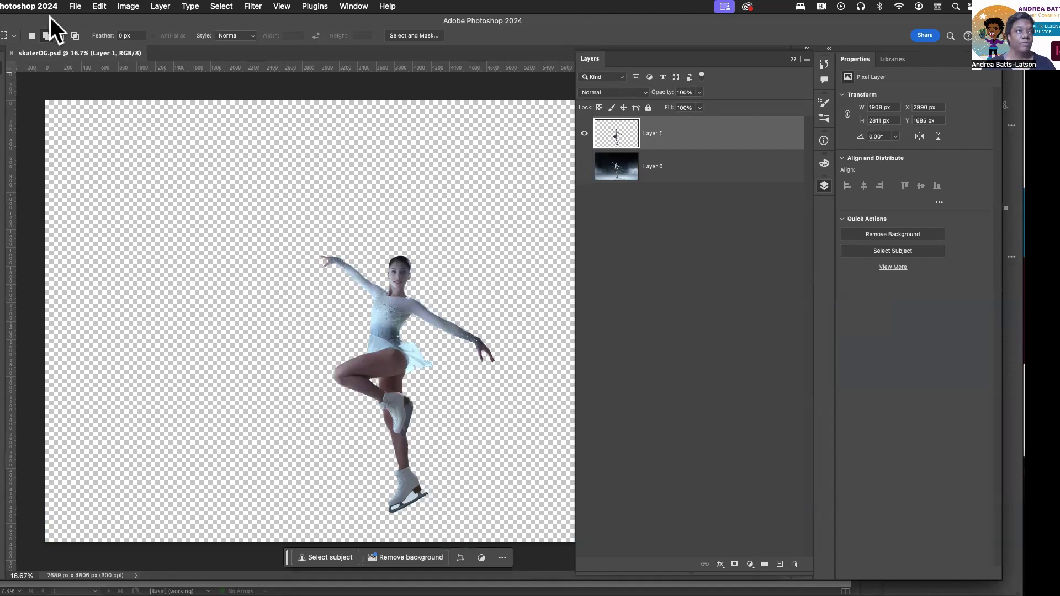
key(super+Tab)
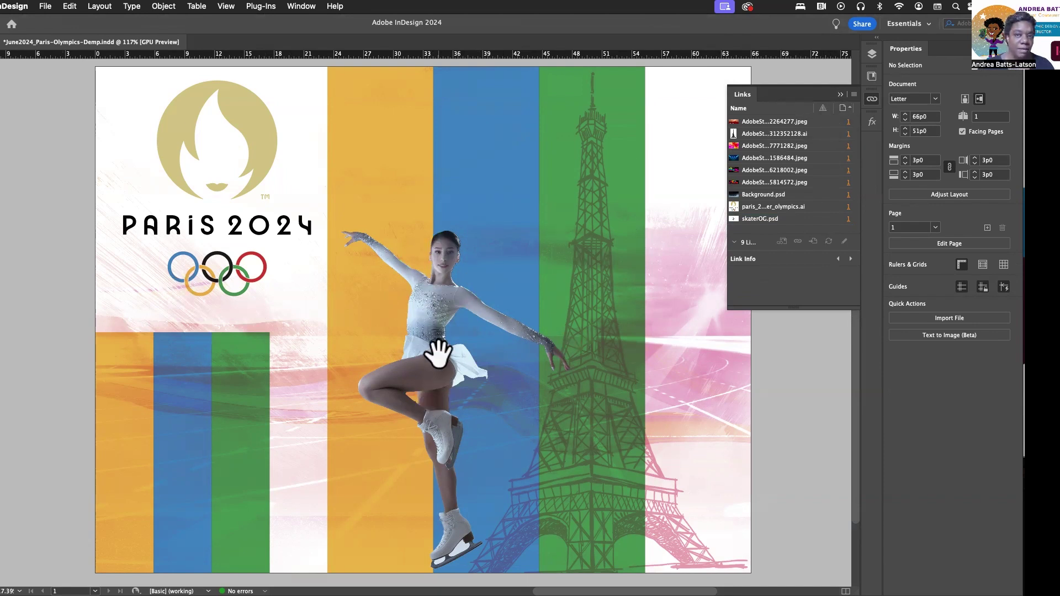
- Select the skaterOG.psd link in the Links panel to check its info
click(796, 218)
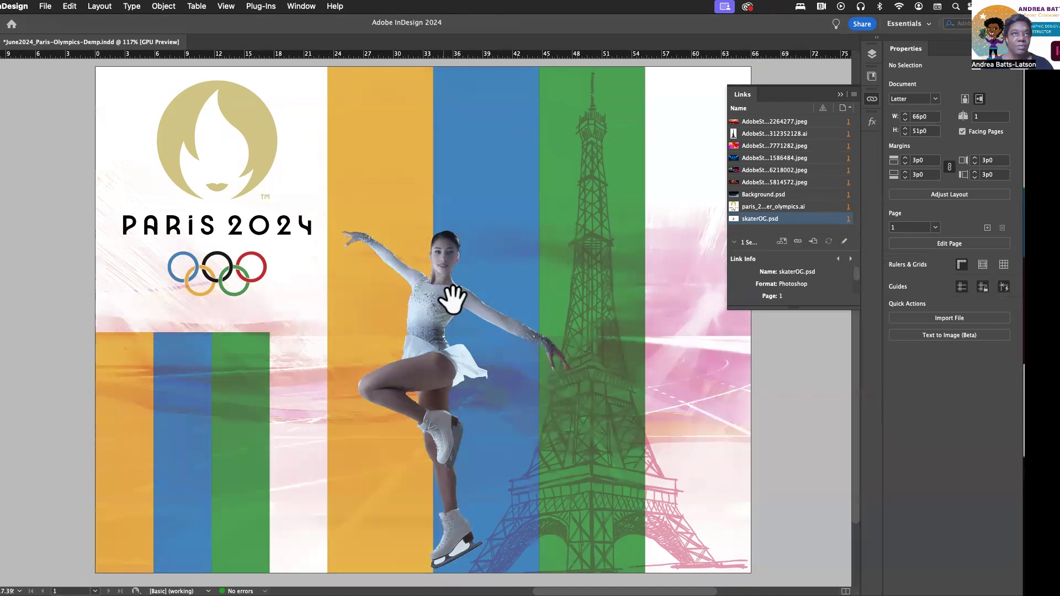
- Reopen skaterOG.psd in Photoshop 2024 and zoom in on the skater's legs and skates
right_click(815, 223)
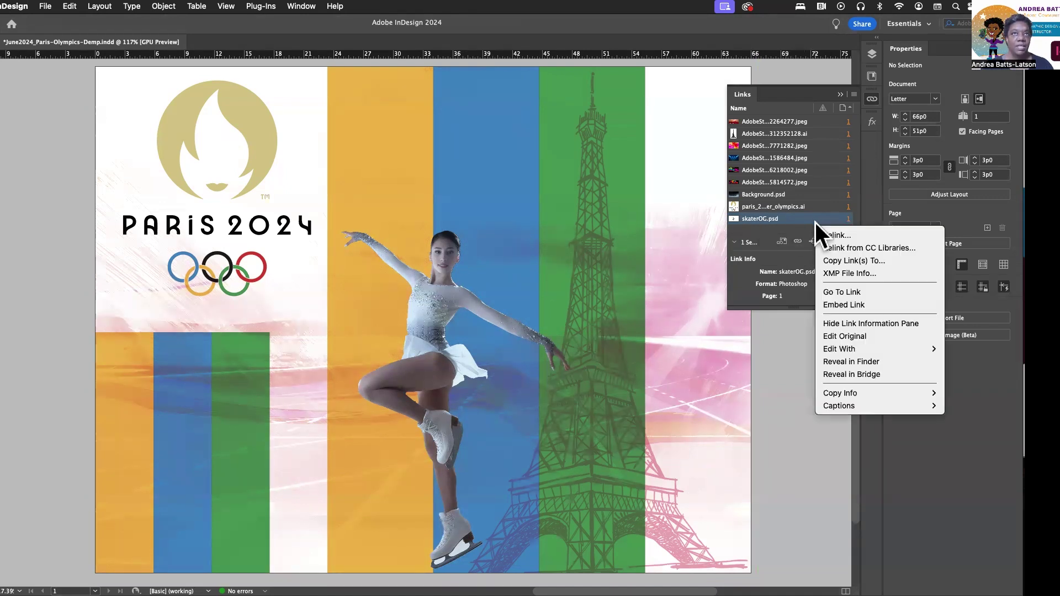
mouse_move(848, 350)
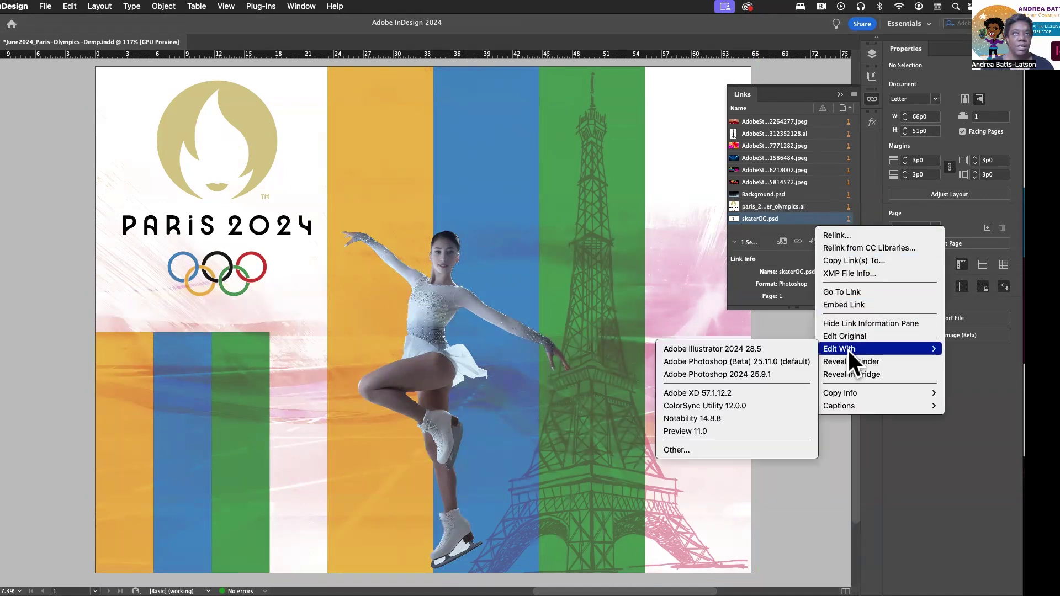
click(748, 374)
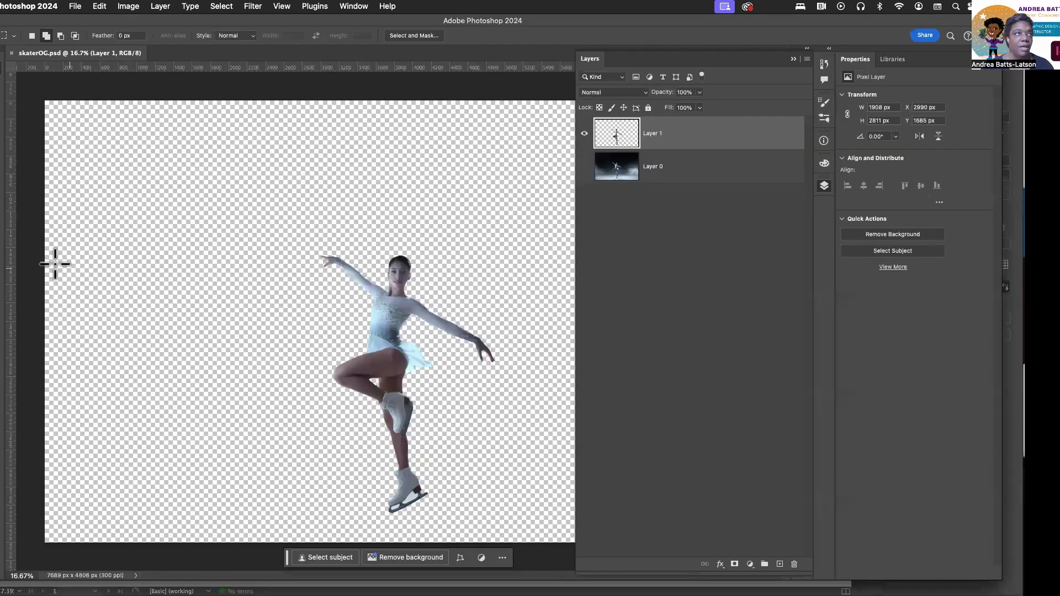
key(z)
drag(400, 490, 440, 426)
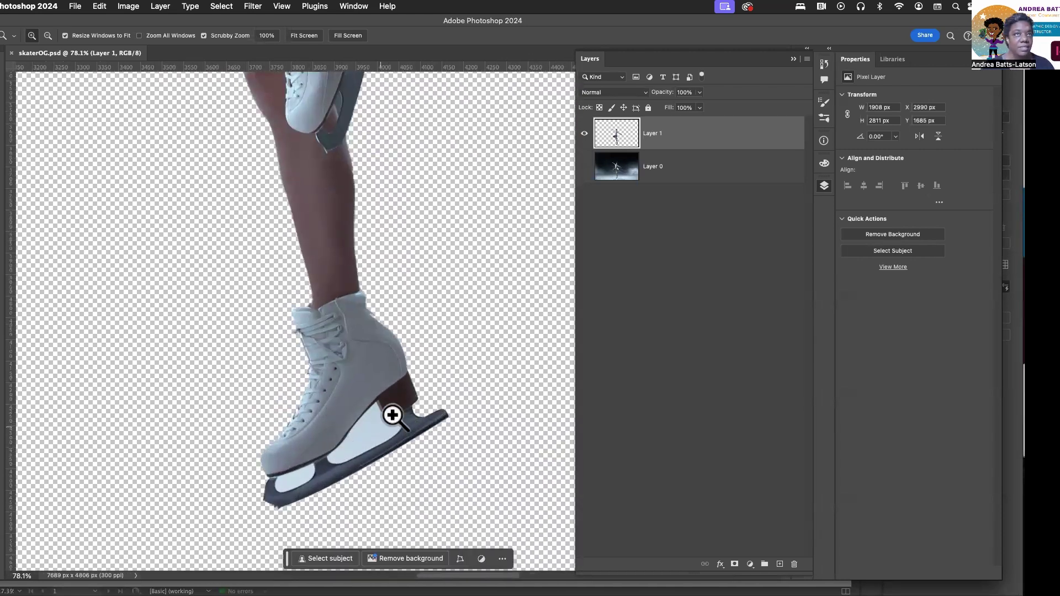
- Use the Quick Selection tool to erase the white patch above the skate blade
key(e)
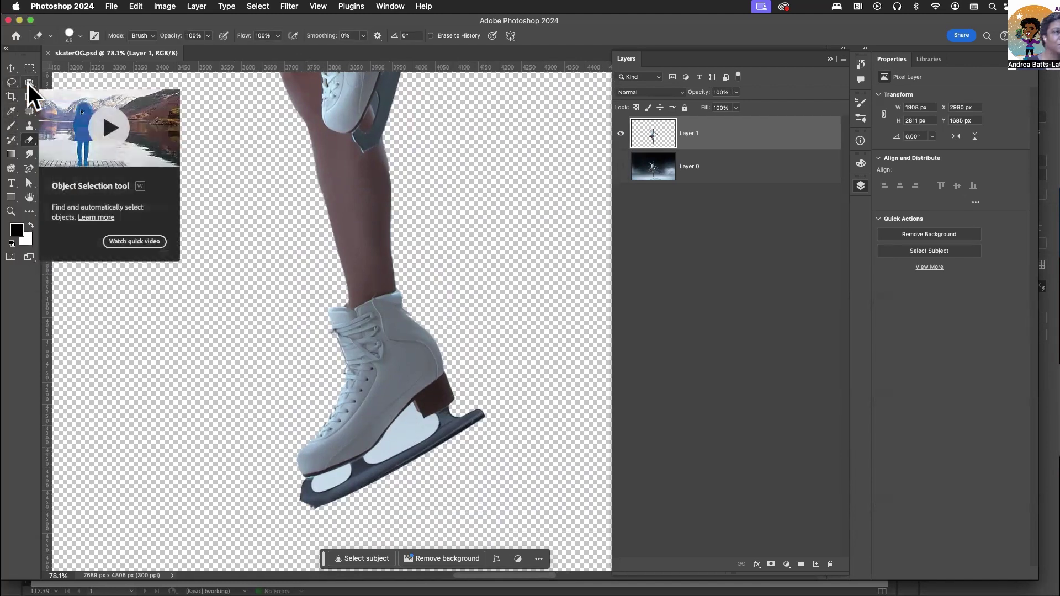
click(28, 83)
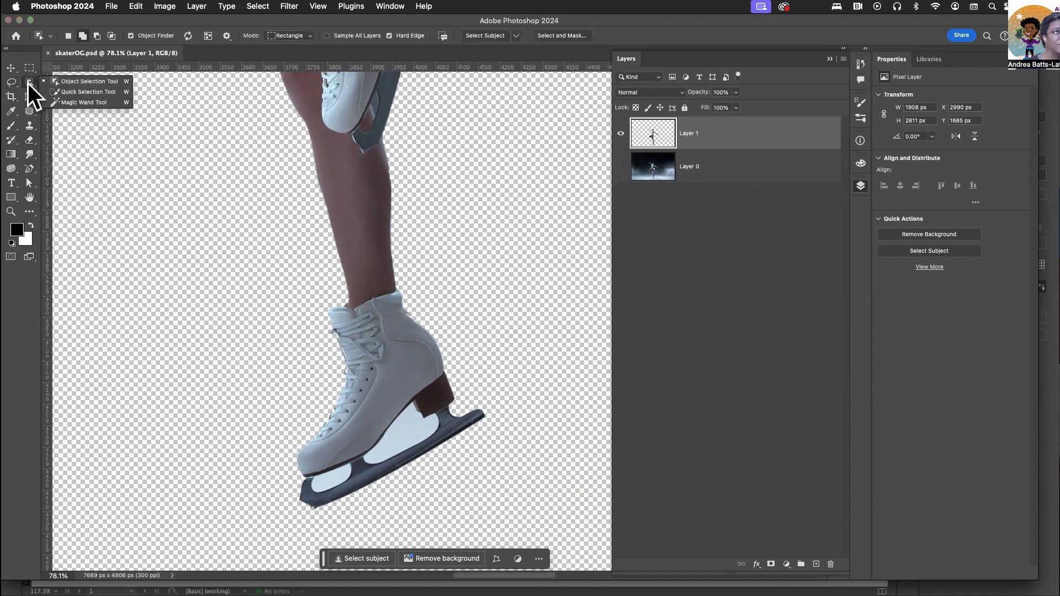
click(75, 92)
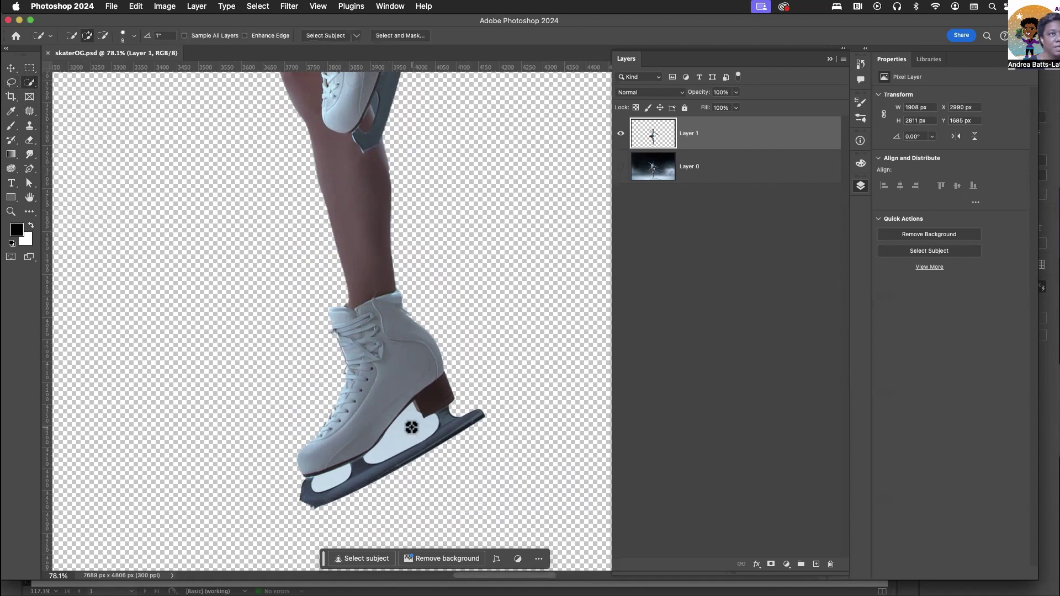
drag(409, 425, 401, 453)
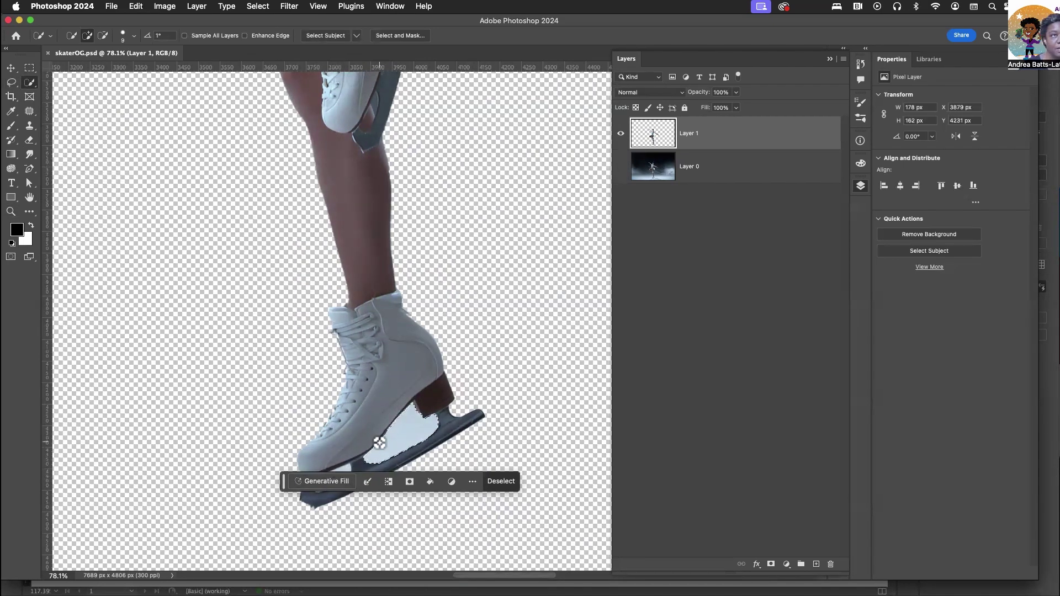
key(Delete)
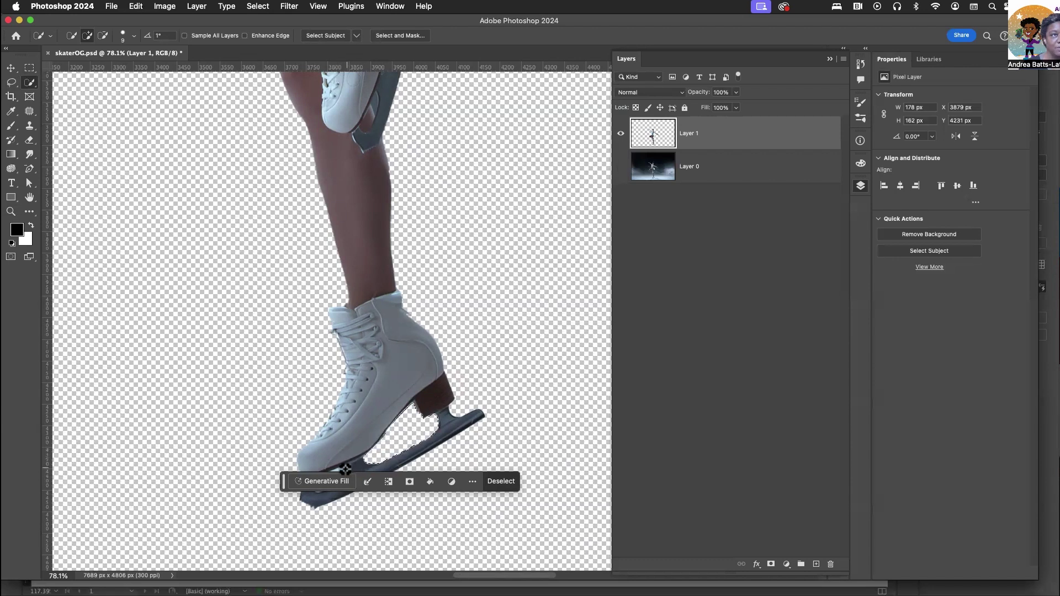
- Erase the light patch under the boot toe, then zoom out to the whole skater
drag(346, 468, 319, 489)
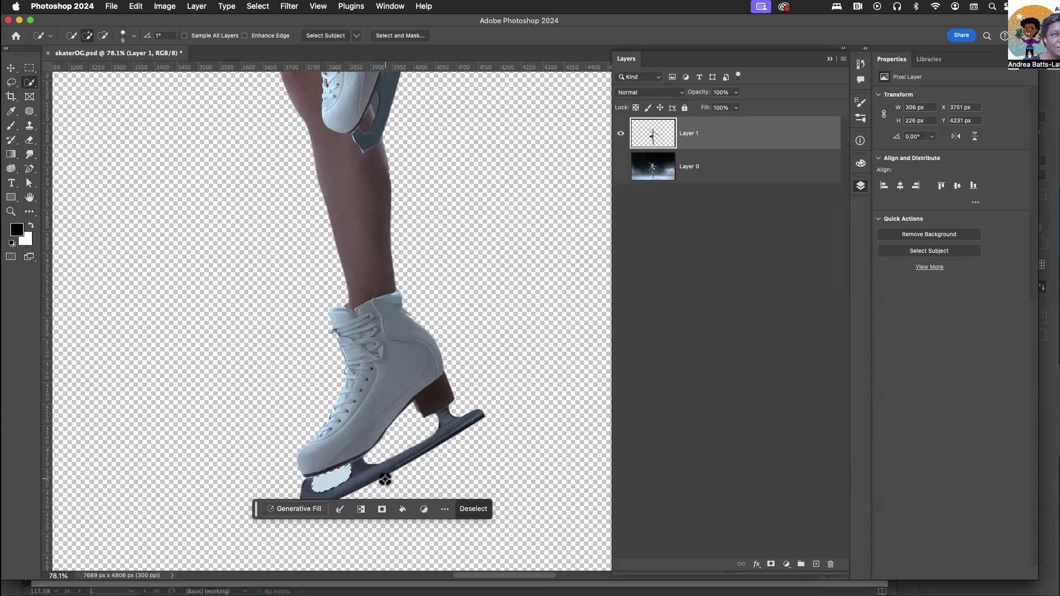
key(Delete)
scroll(408, 325, up, 5)
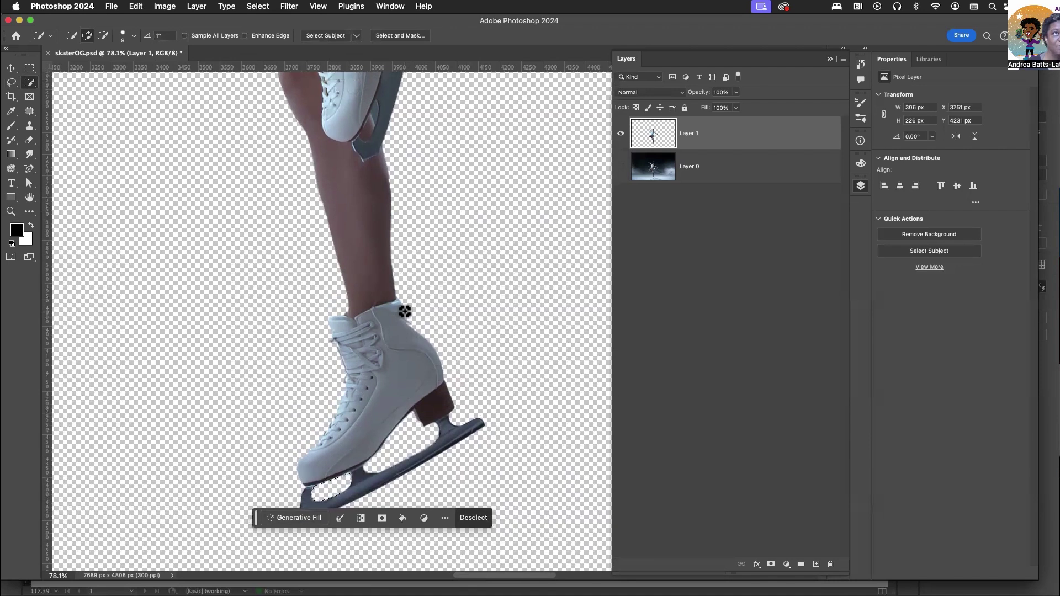
key(e)
scroll(235, 309, down, 5)
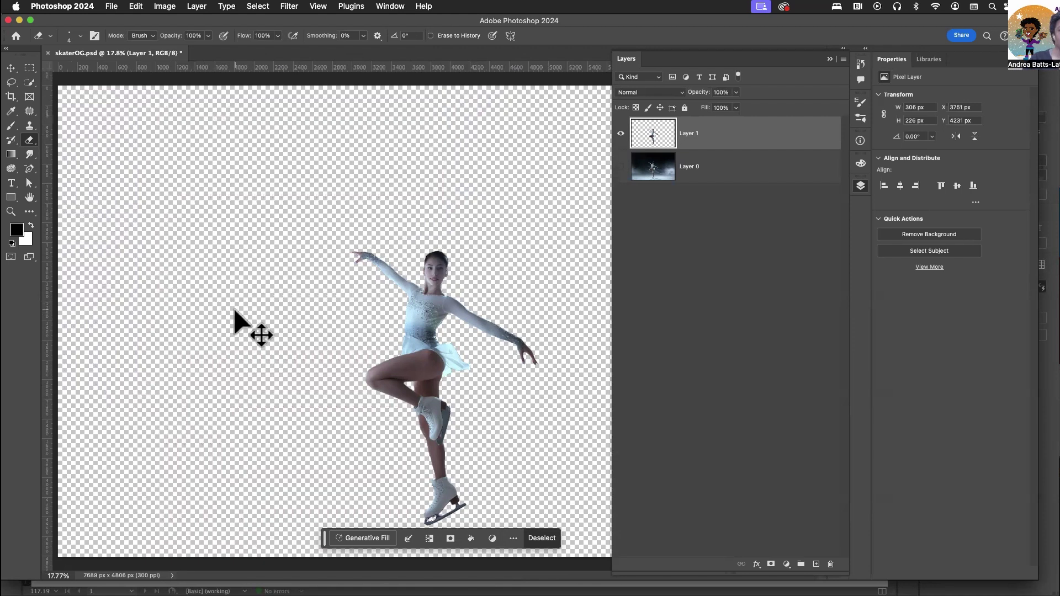
- Save the cleaned skaterOG.psd and return to InDesign to see the link refresh
key(super+s)
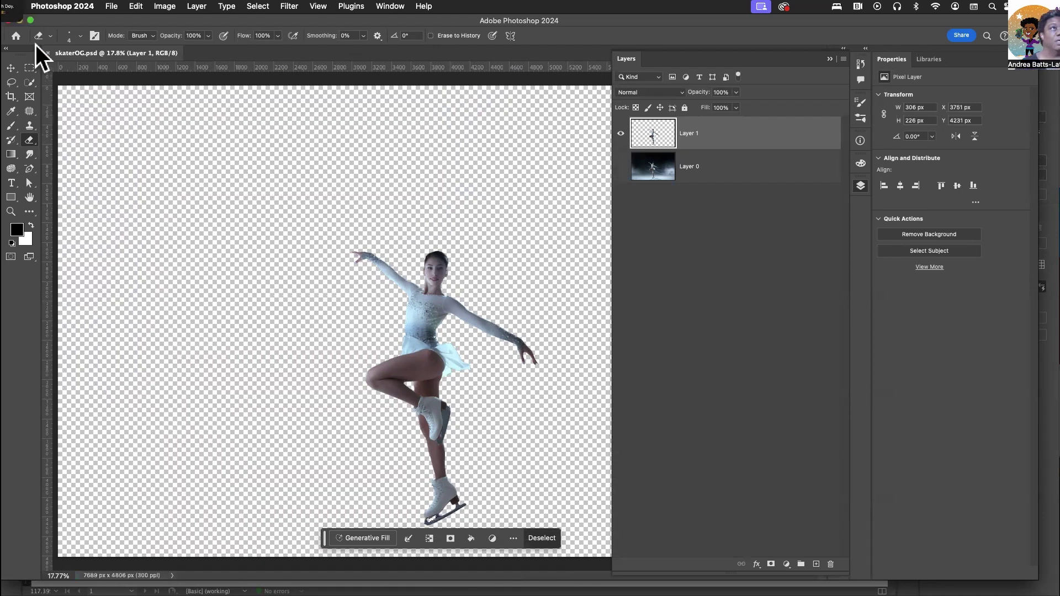
key(super+Tab)
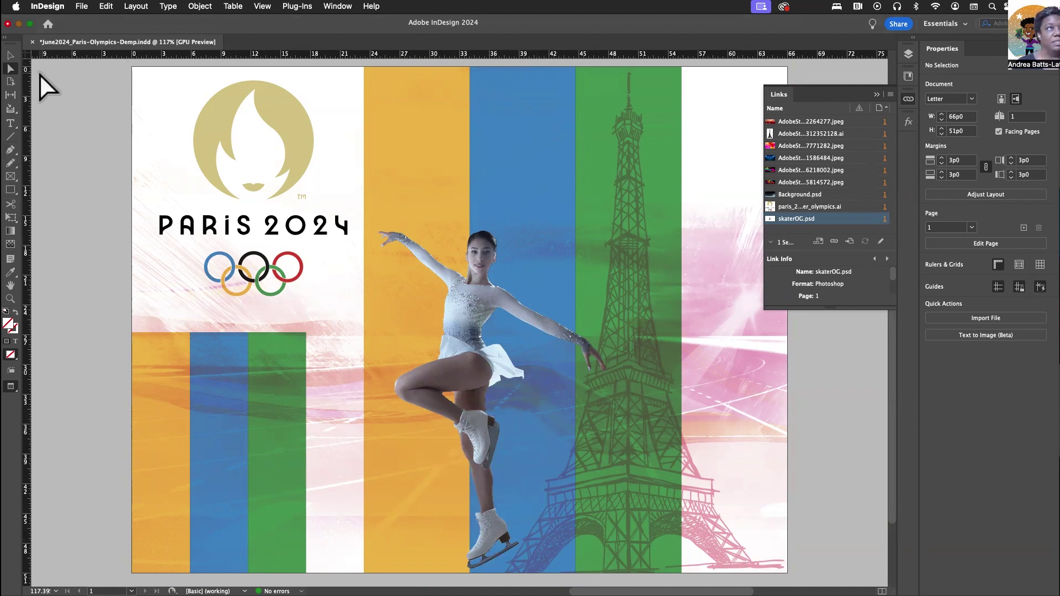
- Save June2024_Paris-Olympics-Demp.indd with the cleaned-up skater link in place
key(super+s)
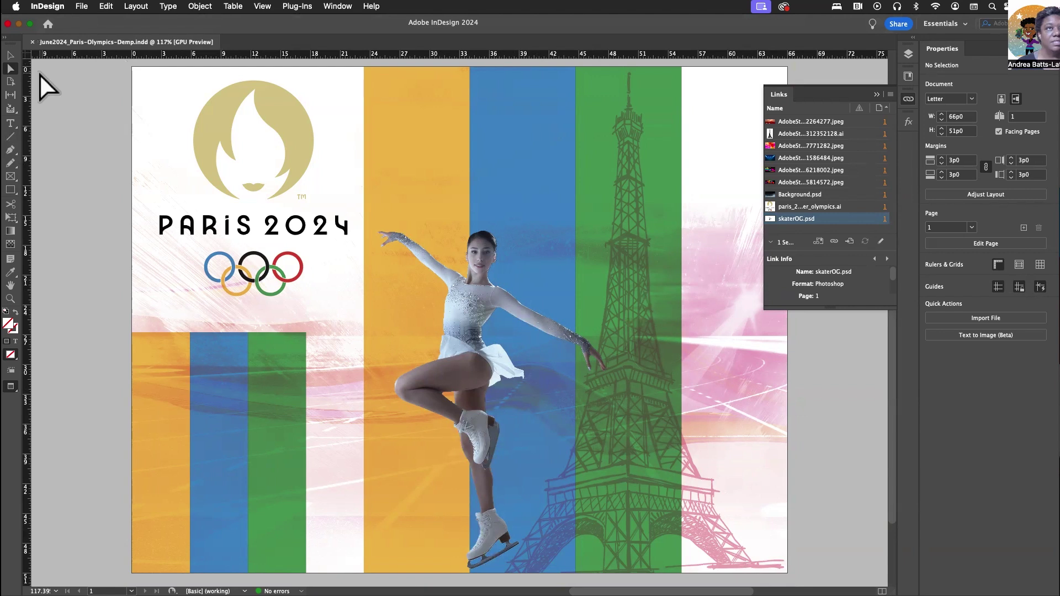